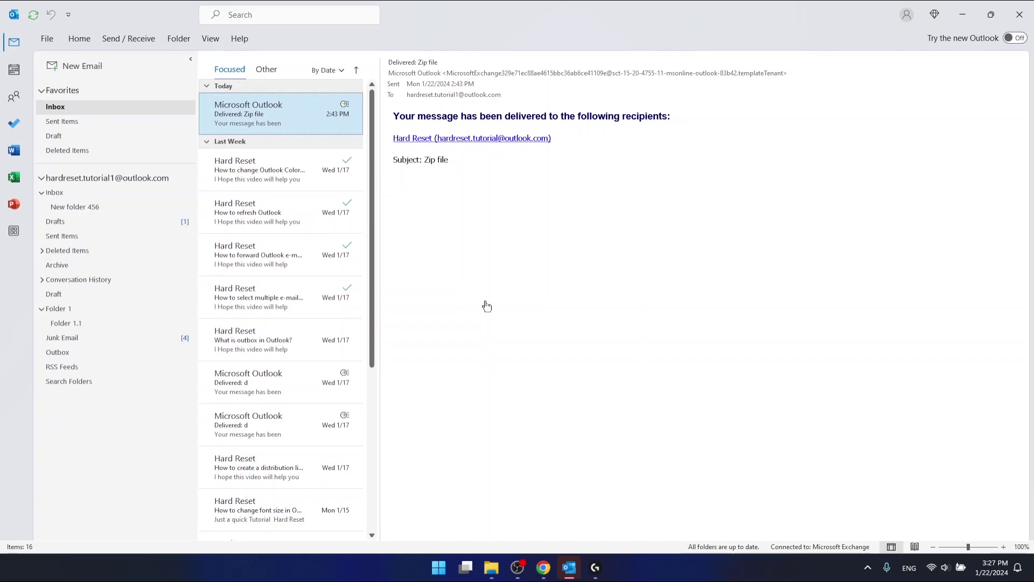
Step: Preview the forwarding, select-multiple, outbox, Delivered: d, distribution-list, refresh and colour tutorial emails
{"action": "left_click", "coordinate": [307, 257]}
{"action": "left_click", "coordinate": [307, 307]}
{"action": "left_click", "coordinate": [305, 348]}
{"action": "left_click", "coordinate": [298, 402]}
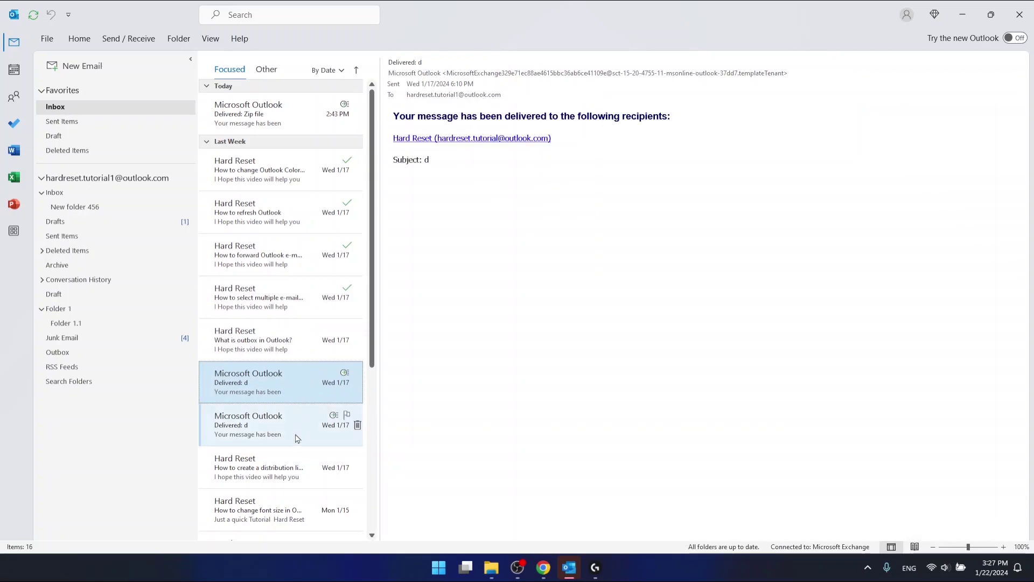
{"action": "left_click", "coordinate": [296, 438]}
{"action": "left_click", "coordinate": [296, 470]}
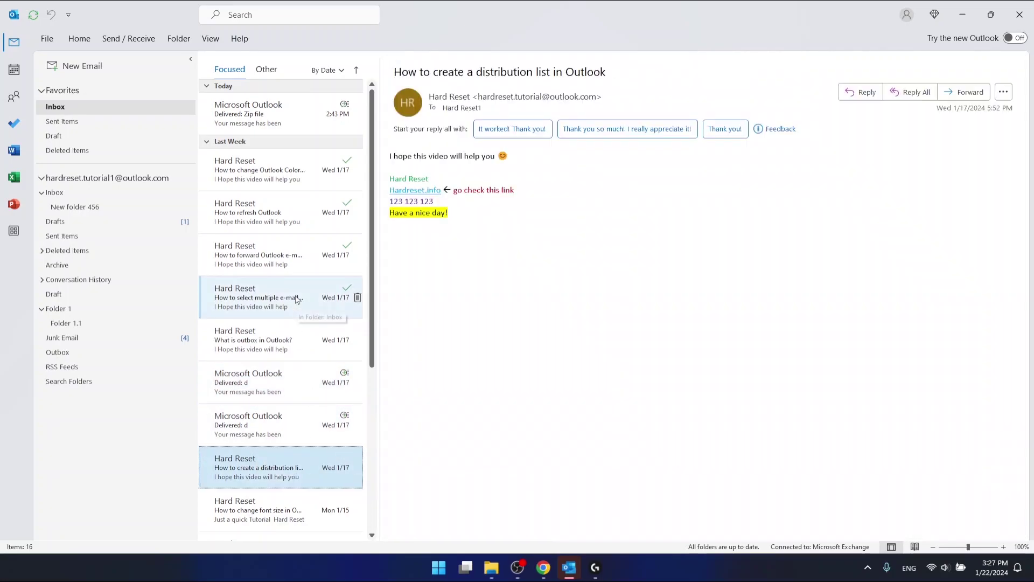
{"action": "left_click", "coordinate": [291, 215]}
{"action": "left_click", "coordinate": [288, 172]}
{"action": "left_click", "coordinate": [286, 221]}
{"action": "left_click", "coordinate": [285, 269]}
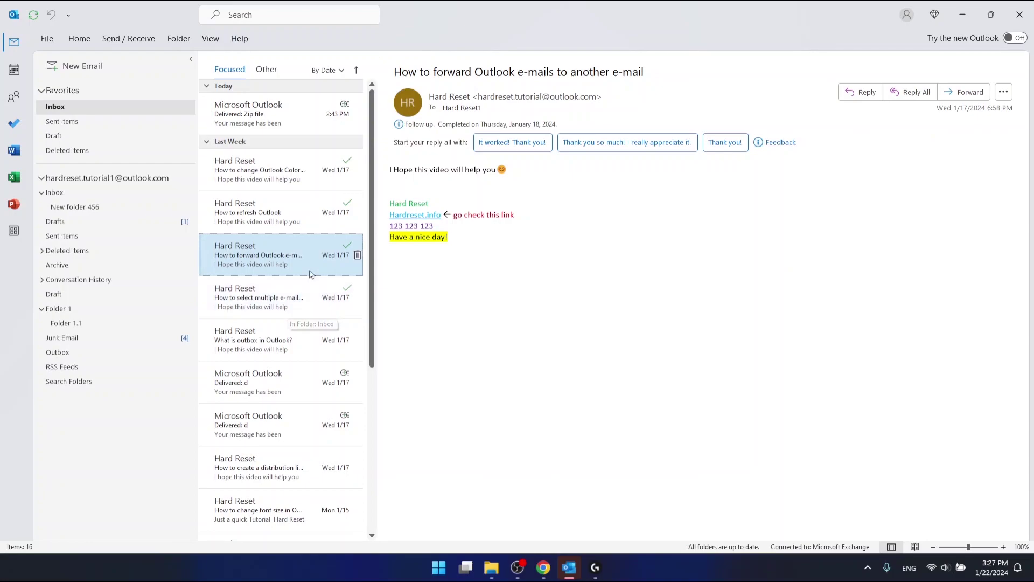
Step: Ctrl-select the select-multiple tutorial, outbox email, both Delivered: d reports and distribution-list email together
{"action": "left_click", "coordinate": [253, 297], "text": "ctrl"}
{"action": "left_click", "coordinate": [264, 350], "text": "ctrl"}
{"action": "left_click", "coordinate": [266, 381], "text": "ctrl"}
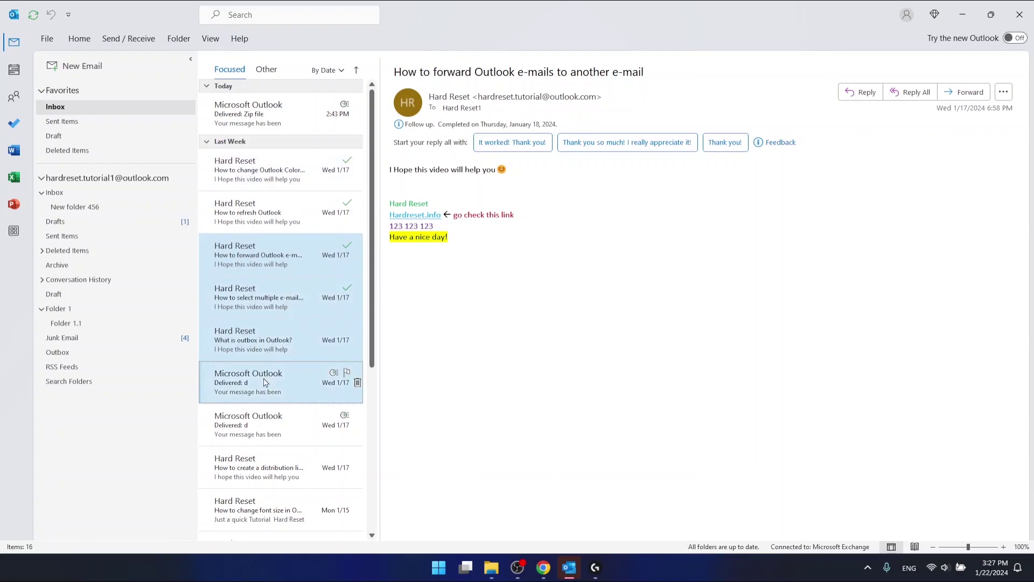
{"action": "left_click", "coordinate": [254, 419], "text": "ctrl"}
{"action": "left_click", "coordinate": [269, 383], "text": "ctrl"}
{"action": "left_click", "coordinate": [279, 350], "text": "ctrl"}
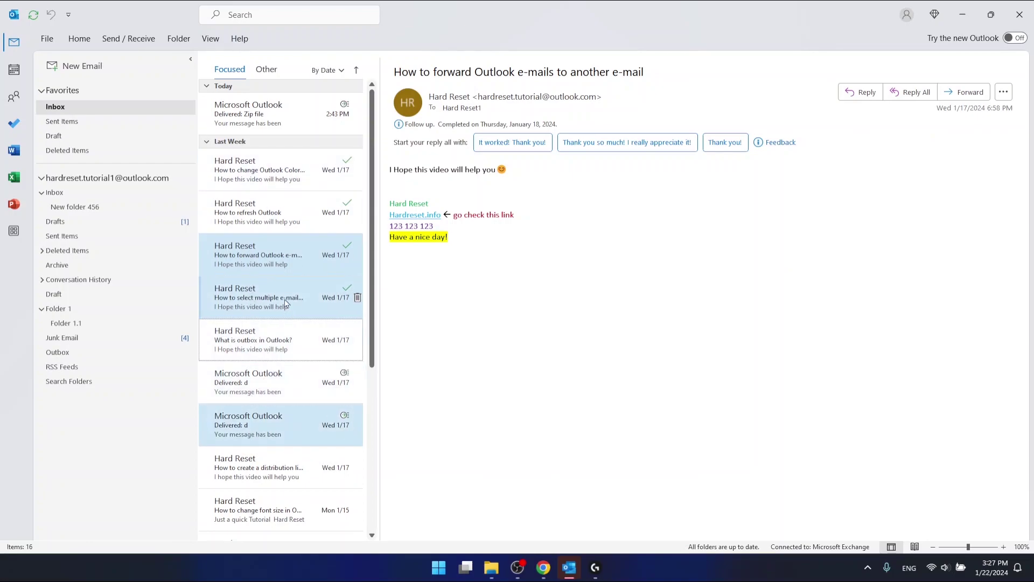
{"action": "left_click", "coordinate": [285, 304], "text": "ctrl"}
{"action": "left_click", "coordinate": [264, 256], "text": "ctrl"}
{"action": "left_click", "coordinate": [268, 468], "text": "ctrl"}
{"action": "left_click", "coordinate": [266, 383], "text": "ctrl"}
{"action": "left_click", "coordinate": [267, 342], "text": "ctrl"}
{"action": "left_click", "coordinate": [268, 299], "text": "ctrl"}
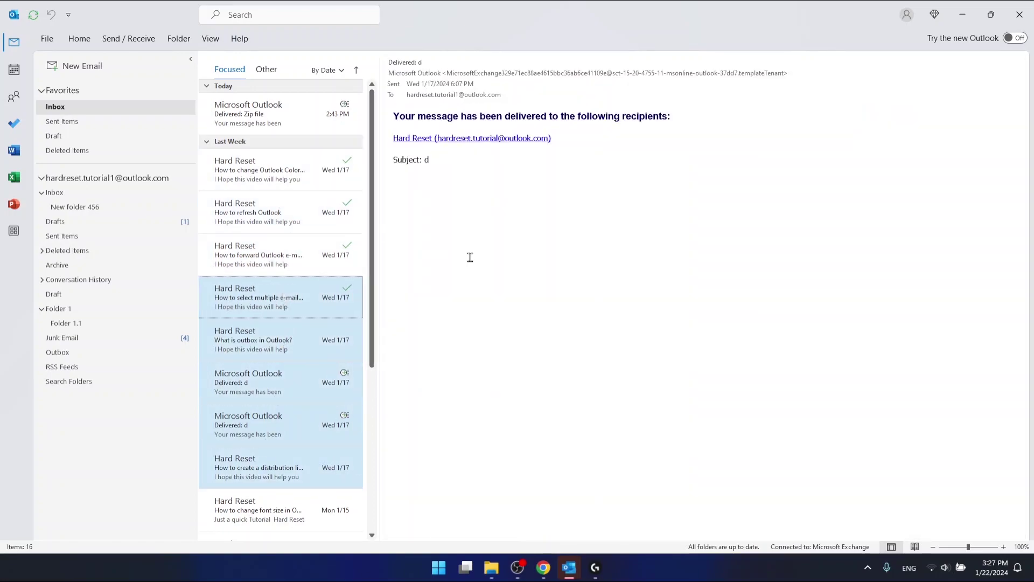
{"action": "left_click", "coordinate": [271, 243], "text": "ctrl"}
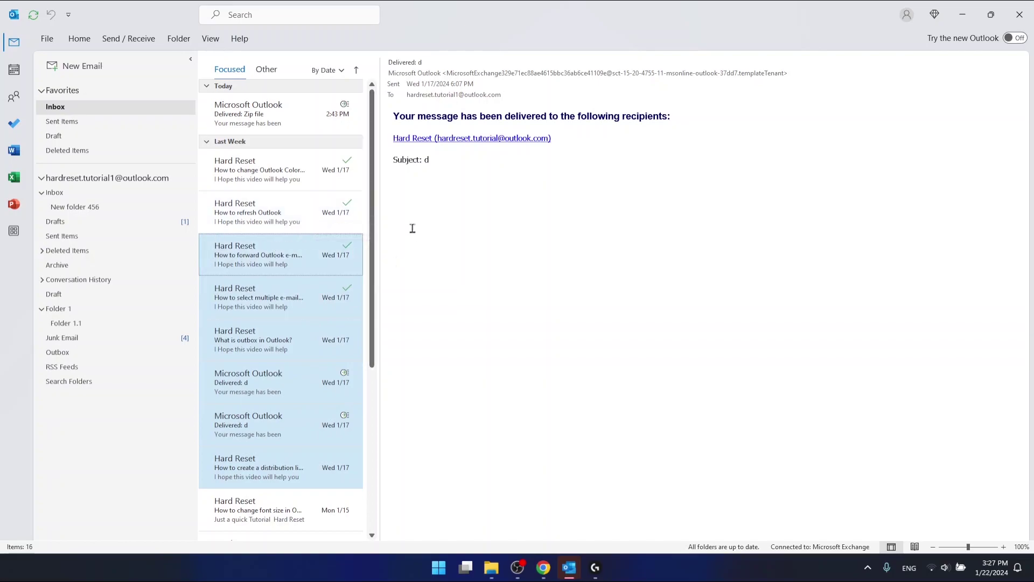
{"action": "left_click", "coordinate": [293, 254], "text": "ctrl"}
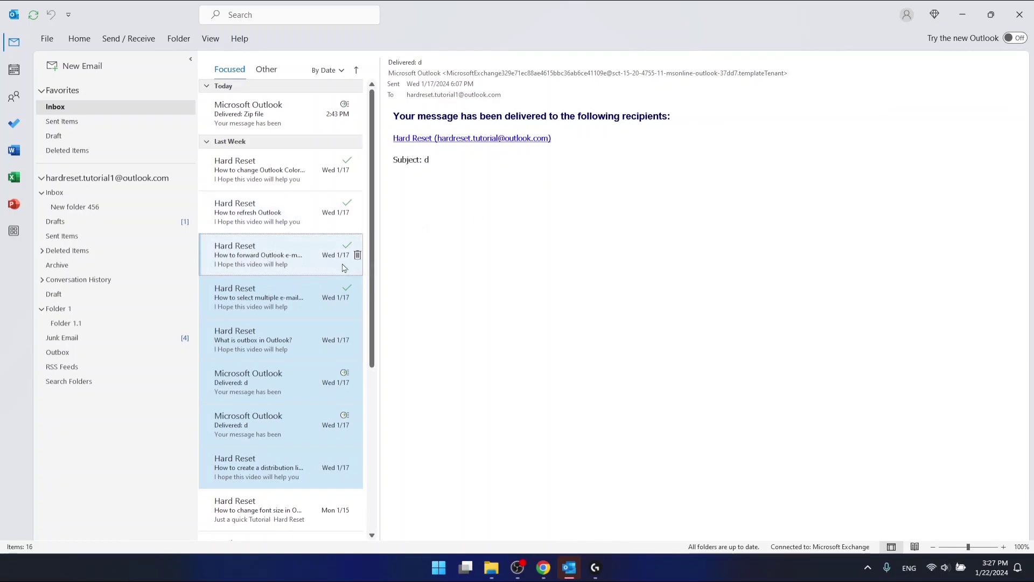
Step: Toggle the forwarding, refresh, colour, outbox and Delivered: d emails in and out of the multi-selection
{"action": "left_click", "coordinate": [274, 251], "text": "ctrl"}
{"action": "left_click", "coordinate": [277, 224], "text": "ctrl"}
{"action": "left_click", "coordinate": [296, 180], "text": "ctrl"}
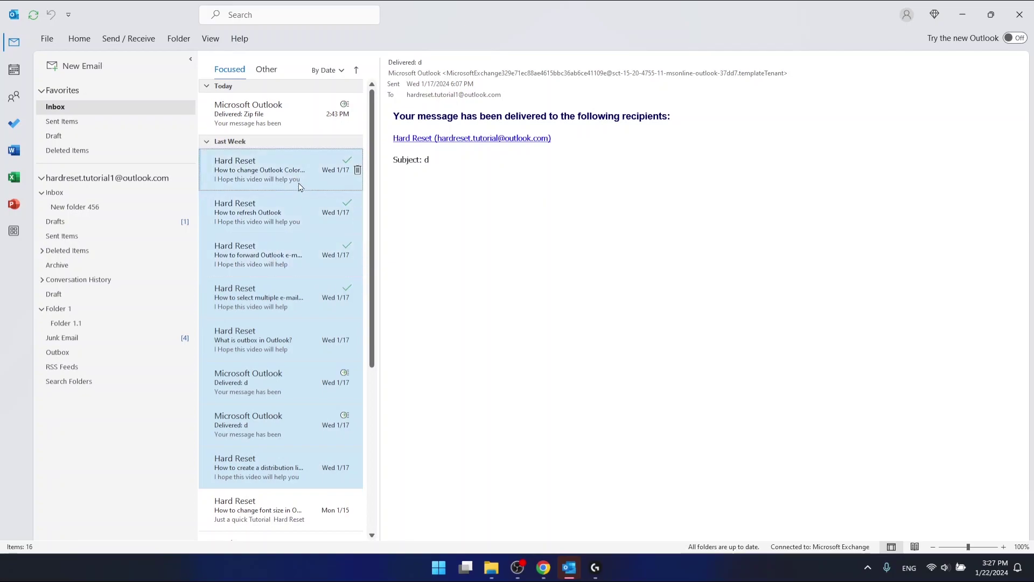
{"action": "left_click", "coordinate": [299, 183], "text": "ctrl"}
{"action": "left_click", "coordinate": [296, 218], "text": "ctrl"}
{"action": "left_click", "coordinate": [293, 267], "text": "ctrl"}
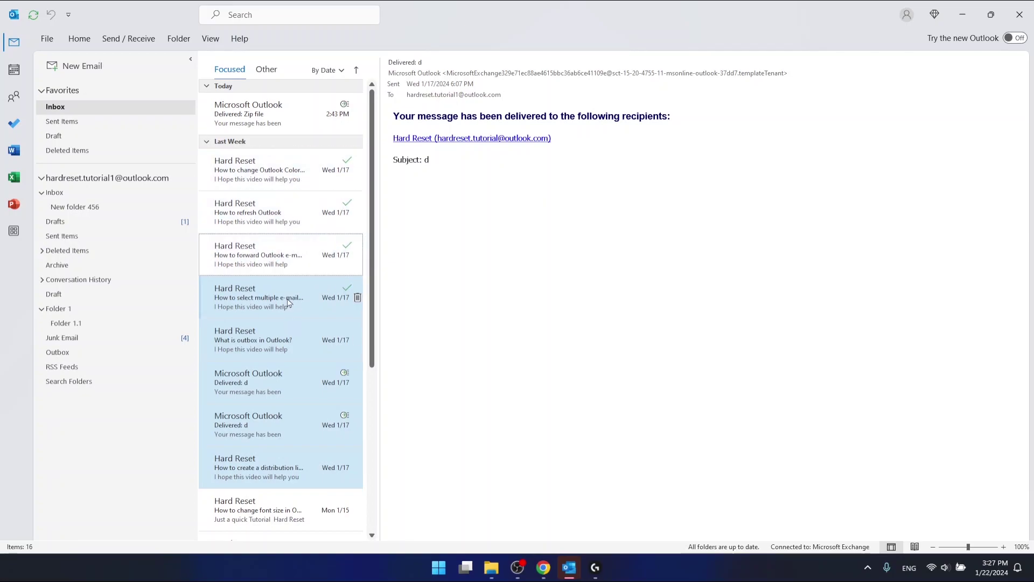
{"action": "left_click", "coordinate": [282, 259], "text": "ctrl"}
{"action": "left_click", "coordinate": [286, 301], "text": "ctrl"}
{"action": "left_click", "coordinate": [280, 345], "text": "ctrl"}
{"action": "left_click", "coordinate": [275, 385], "text": "ctrl"}
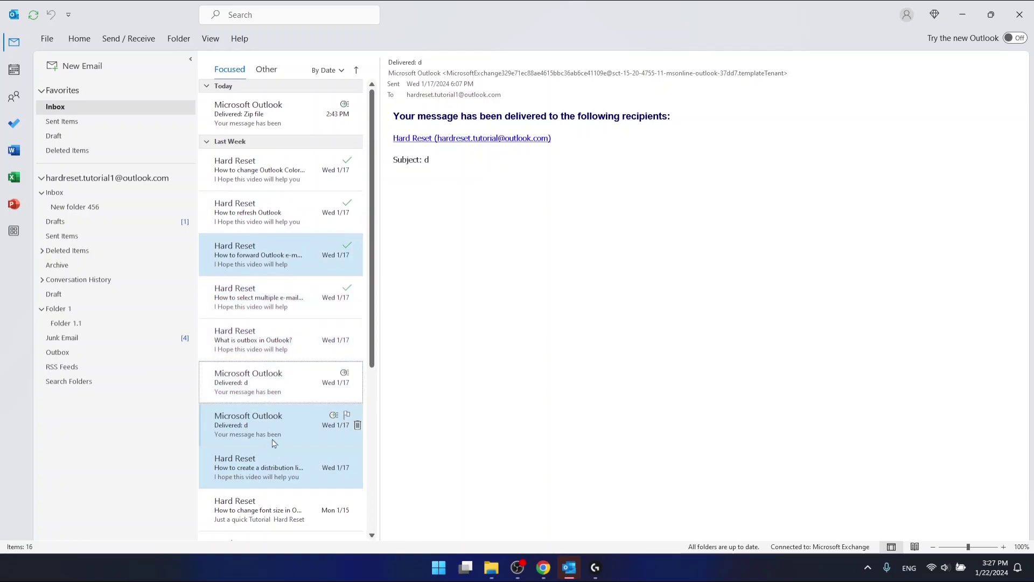
{"action": "left_click", "coordinate": [275, 443], "text": "ctrl"}
{"action": "left_click", "coordinate": [275, 392], "text": "ctrl+shift"}
{"action": "left_click", "coordinate": [272, 345], "text": "ctrl"}
{"action": "left_click", "coordinate": [268, 301], "text": "ctrl"}
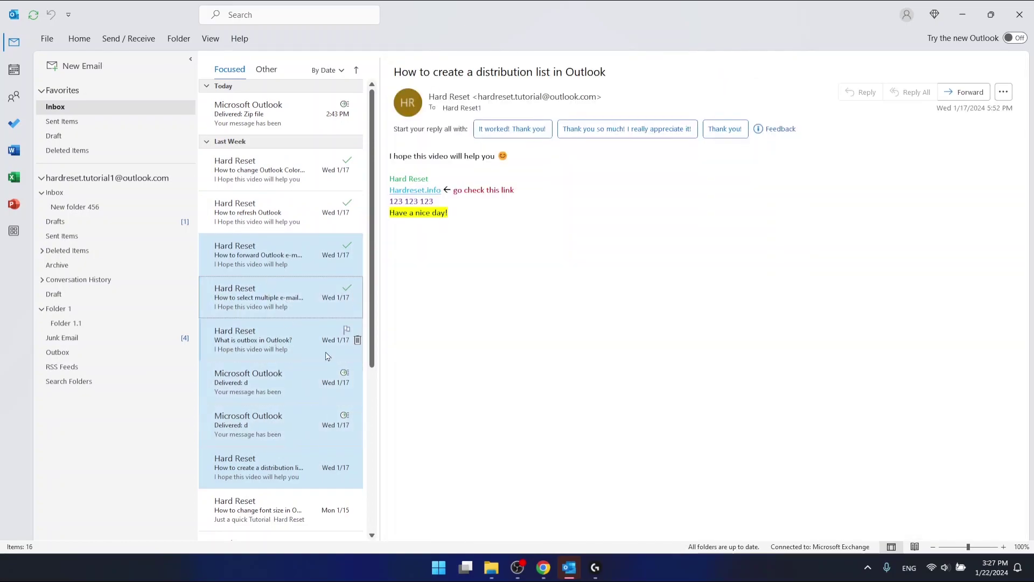
{"action": "left_click", "coordinate": [277, 264], "text": "ctrl"}
{"action": "left_click", "coordinate": [278, 299], "text": "ctrl"}
{"action": "left_click", "coordinate": [276, 342], "text": "ctrl"}
{"action": "left_click", "coordinate": [269, 385], "text": "ctrl"}
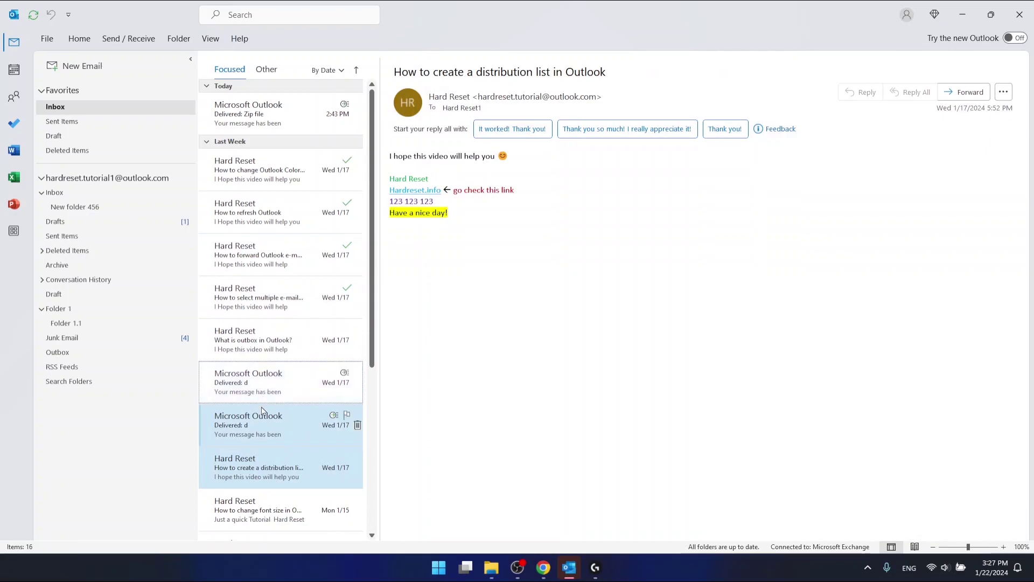
{"action": "left_click", "coordinate": [262, 415], "text": "ctrl"}
Step: Select How to refresh Outlook plus the forwarding tutorial, both Delivered: d, font-size and distribution-list emails
{"action": "left_click", "coordinate": [272, 469], "text": "ctrl"}
{"action": "left_click", "coordinate": [345, 258], "text": "ctrl"}
{"action": "left_click", "coordinate": [280, 223]}
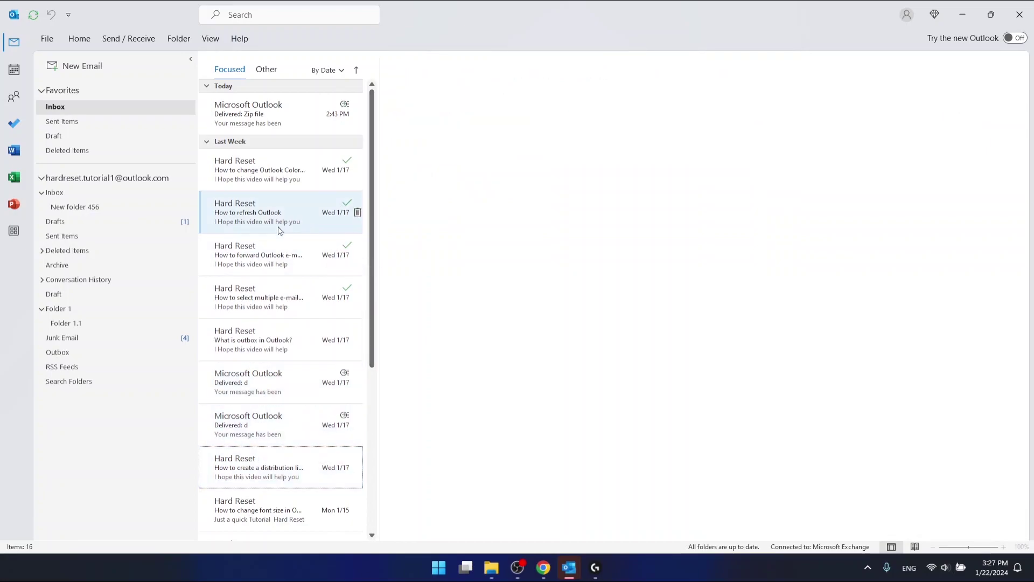
{"action": "left_click", "coordinate": [271, 257], "text": "ctrl"}
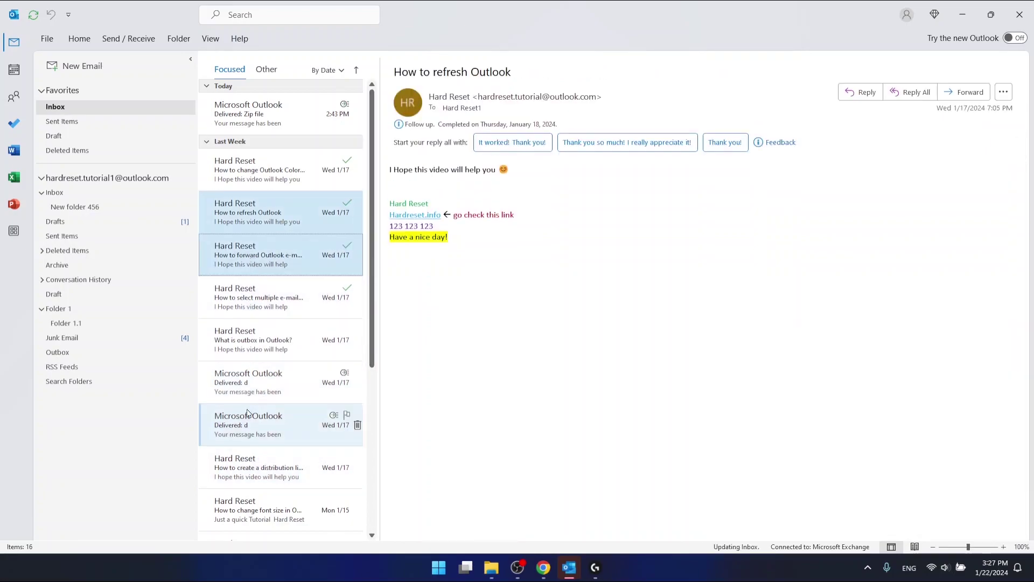
{"action": "left_click", "coordinate": [253, 384], "text": "ctrl"}
{"action": "left_click", "coordinate": [268, 513], "text": "ctrl"}
{"action": "left_click", "coordinate": [283, 439], "text": "ctrl"}
{"action": "left_click", "coordinate": [272, 468], "text": "ctrl"}
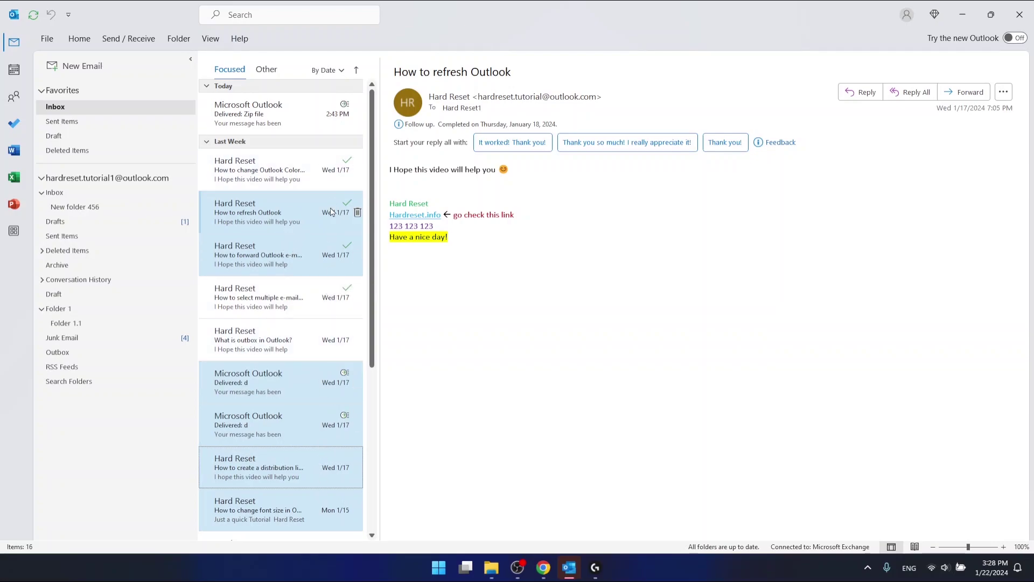
Step: Forward the six selected emails as attachments in a new message window
{"action": "right_click", "coordinate": [283, 211]}
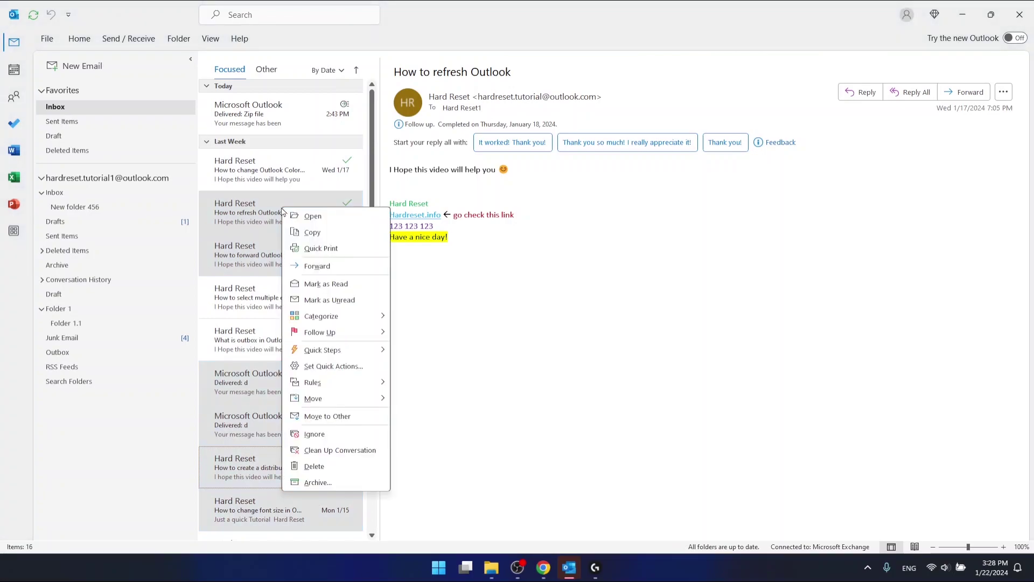
{"action": "left_click", "coordinate": [318, 266]}
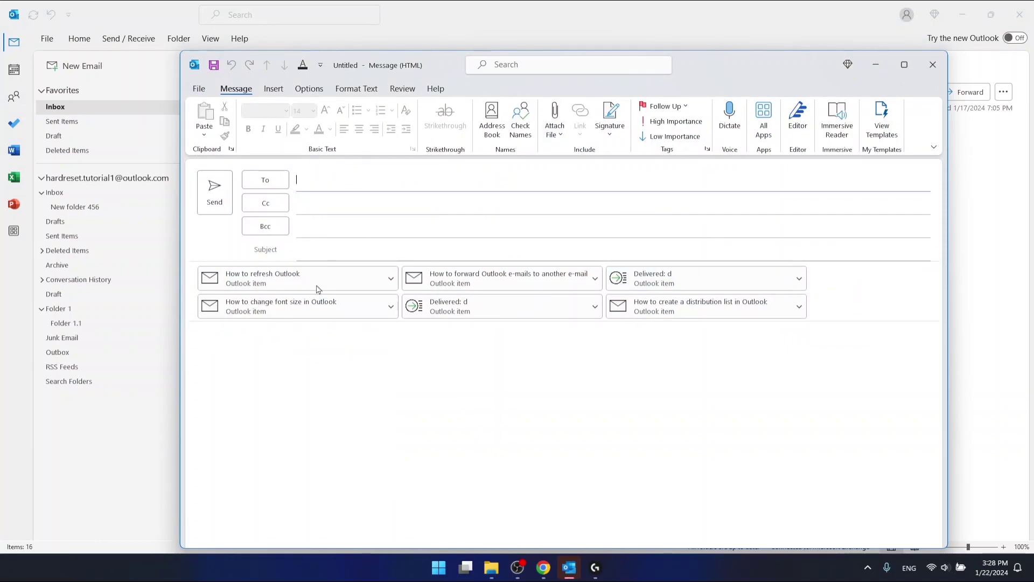
{"action": "left_click_drag", "start_coordinate": [492, 65], "coordinate": [665, 59]}
{"action": "left_click_drag", "start_coordinate": [602, 49], "coordinate": [366, 29]}
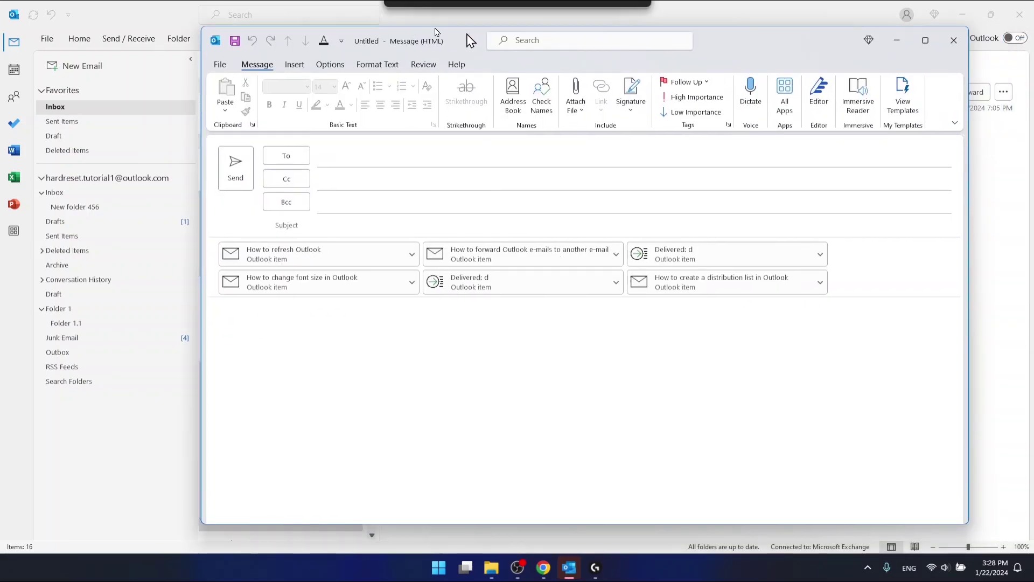
Step: Address the new message to the first suggested tutorial contact
{"action": "left_click", "coordinate": [302, 151]}
{"action": "left_click", "coordinate": [330, 154]}
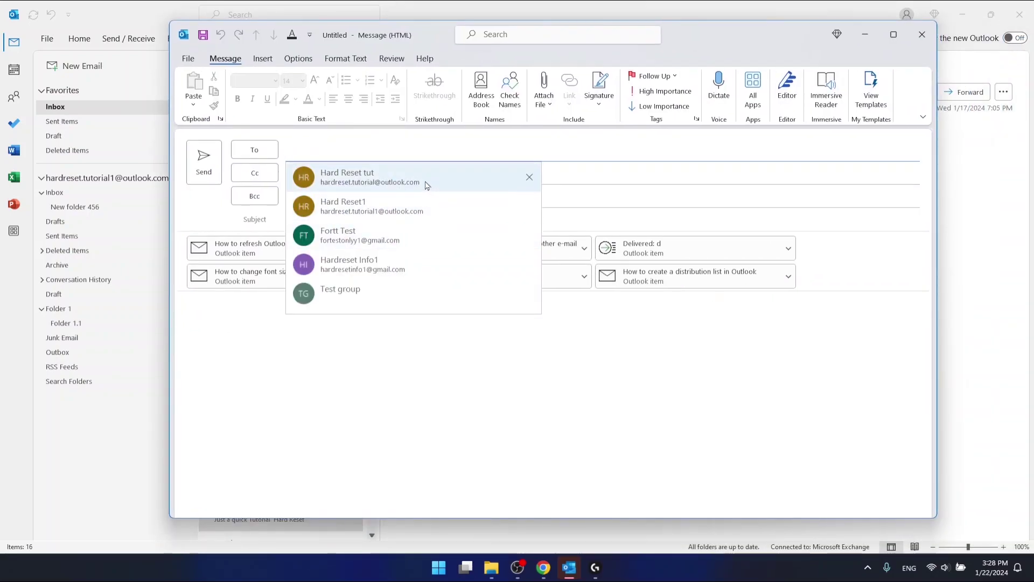
{"action": "left_click", "coordinate": [379, 182]}
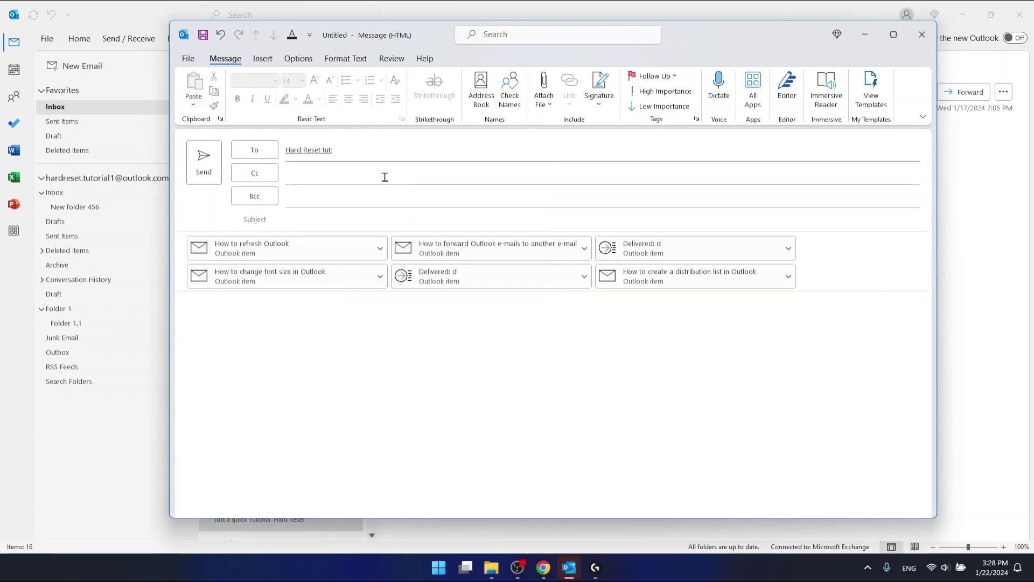
Step: Enter subject 'Forwarding multiple e-mails' and body text 'How to forward multiple e-mails in Outlook'
{"action": "left_click", "coordinate": [336, 218]}
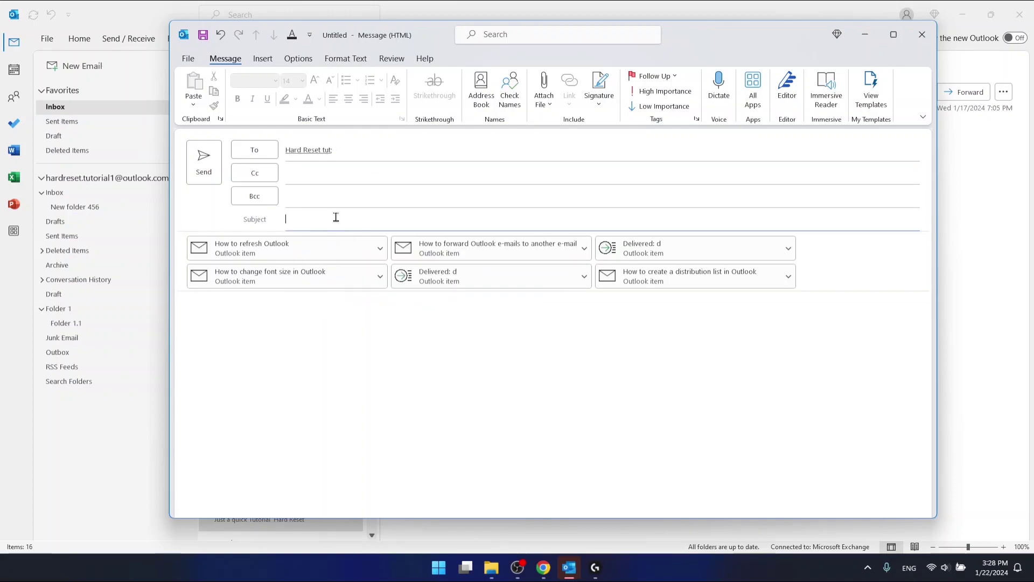
{"action": "type", "text": "Forwarding multiple e-mails"}
{"action": "left_click", "coordinate": [291, 337]}
{"action": "type", "text": "How to forward multiple e-mails"}
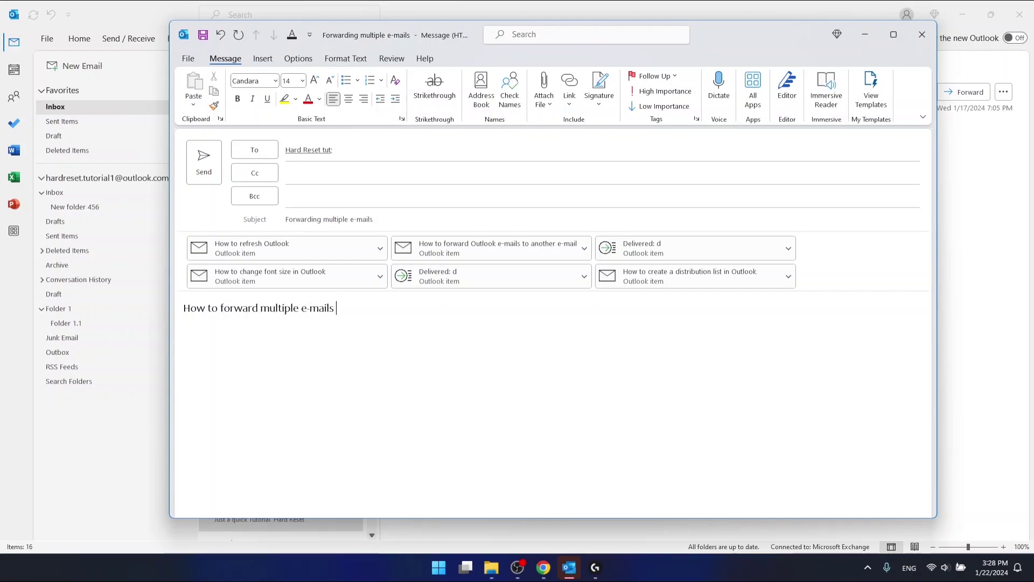
{"action": "type", "text": " in Outlook."}
Step: Send 'Forwarding multiple e-mails', check Outbox is empty and Sent Items holds it, then go back to Inbox
{"action": "left_click", "coordinate": [217, 165]}
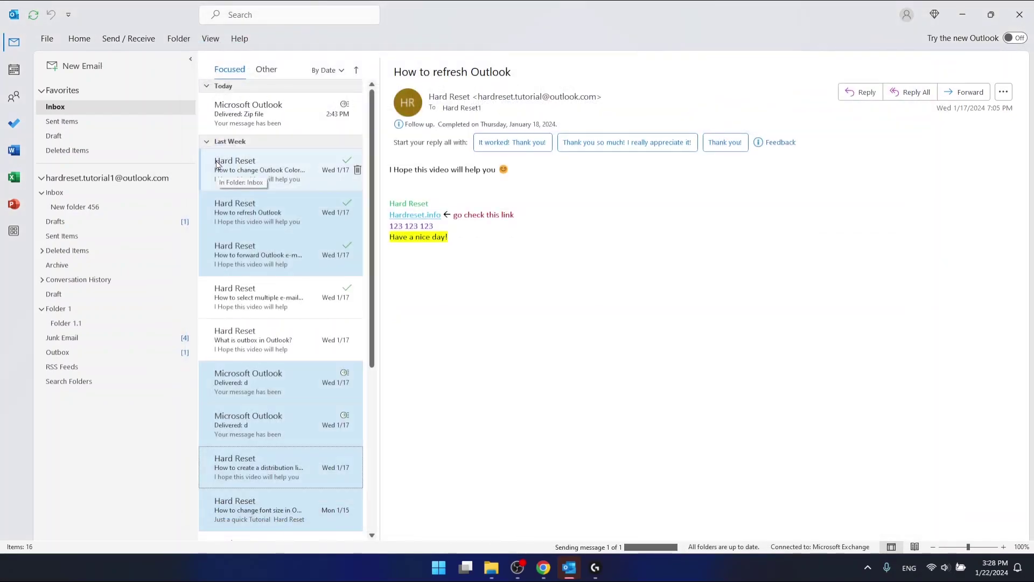
{"action": "left_click", "coordinate": [183, 353]}
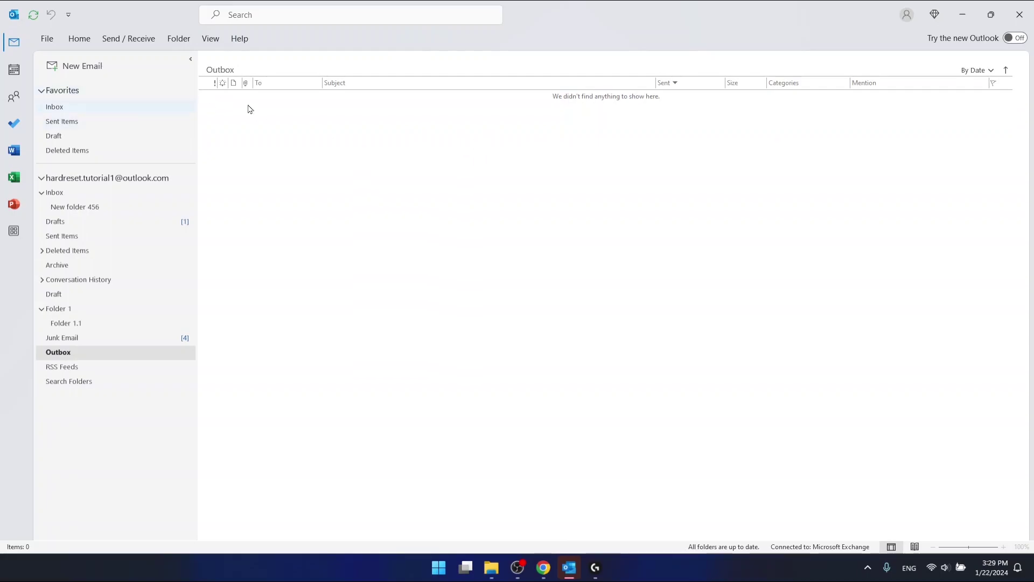
{"action": "left_click", "coordinate": [99, 127]}
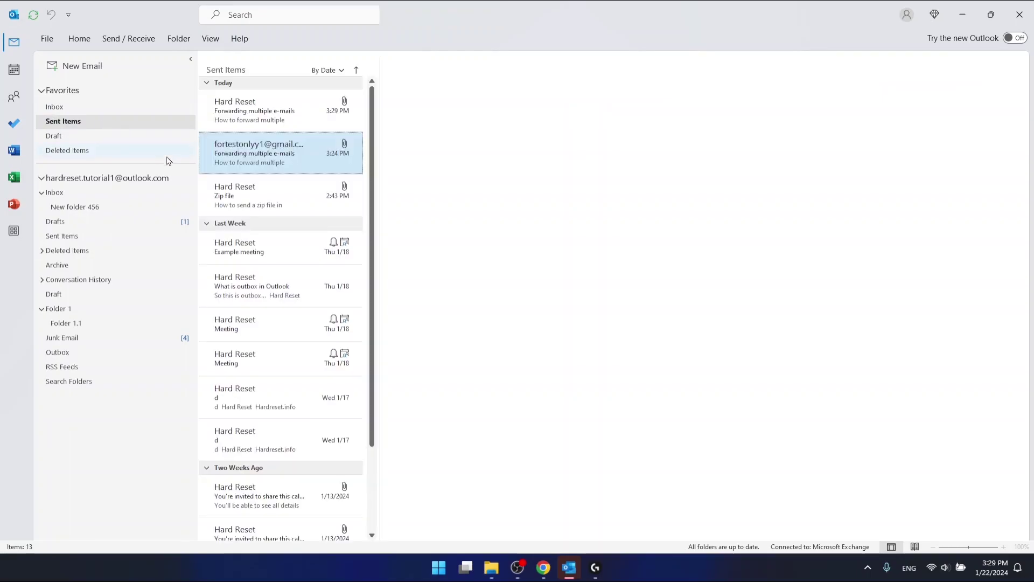
{"action": "left_click", "coordinate": [290, 110]}
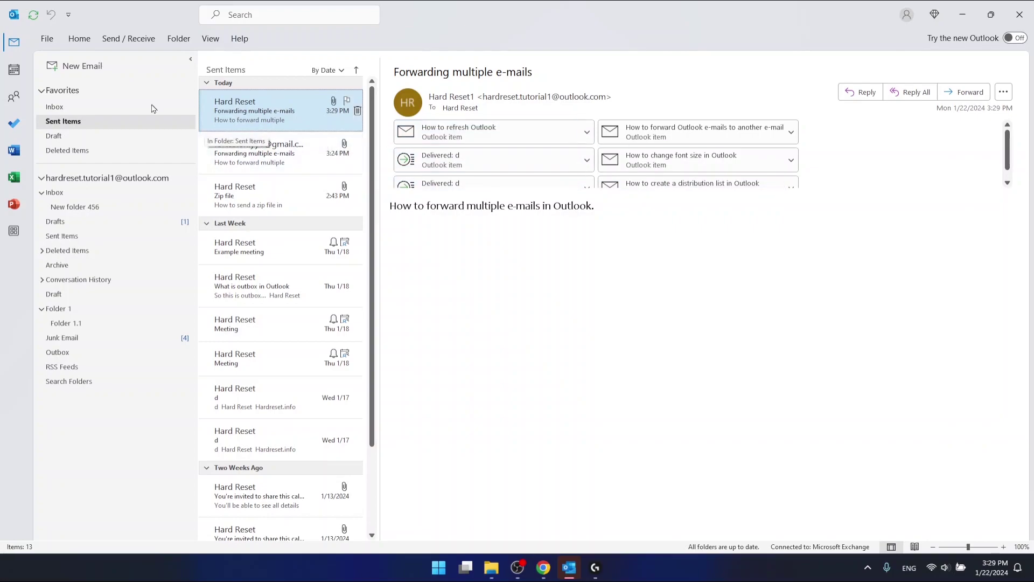
{"action": "left_click", "coordinate": [75, 106]}
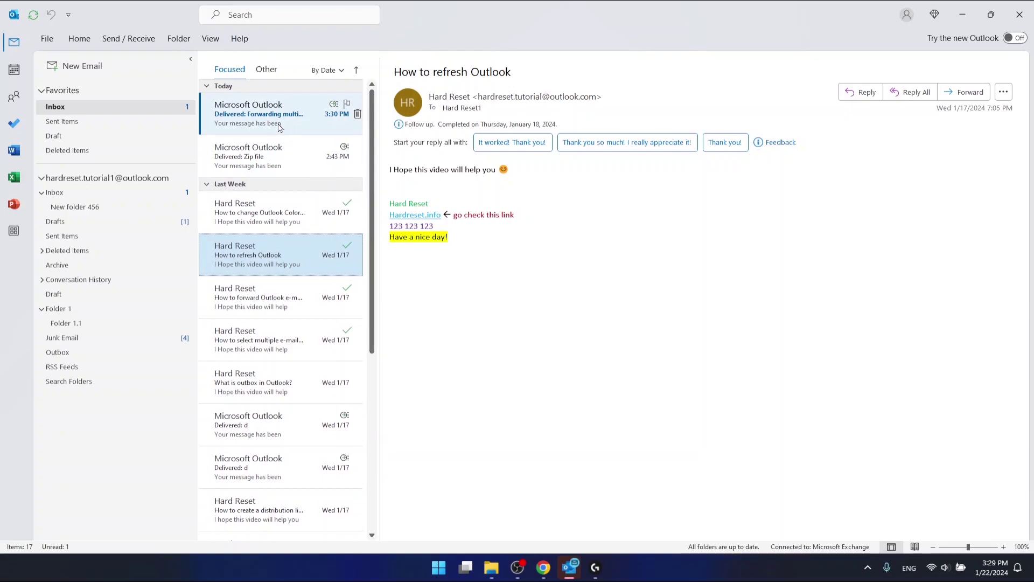
Step: Read the 'Delivered: Forwarding multiple e-mails' receipt, highlighting its confirmation, subject and recipient lines
{"action": "left_click", "coordinate": [277, 123]}
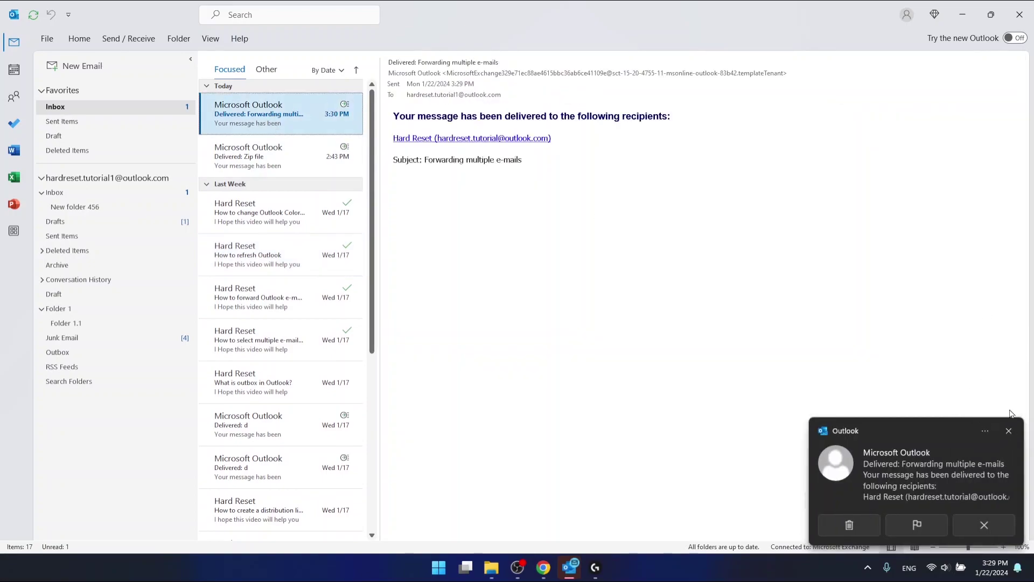
{"action": "left_click_drag", "start_coordinate": [684, 123], "coordinate": [481, 117]}
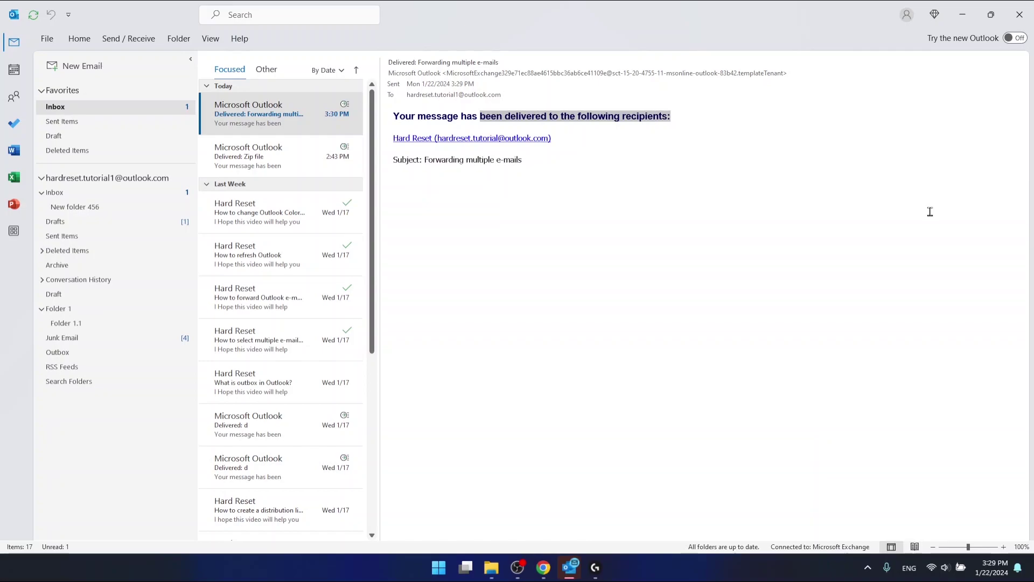
{"action": "left_click", "coordinate": [802, 218]}
{"action": "left_click_drag", "start_coordinate": [549, 165], "coordinate": [429, 161]}
{"action": "left_click", "coordinate": [590, 194]}
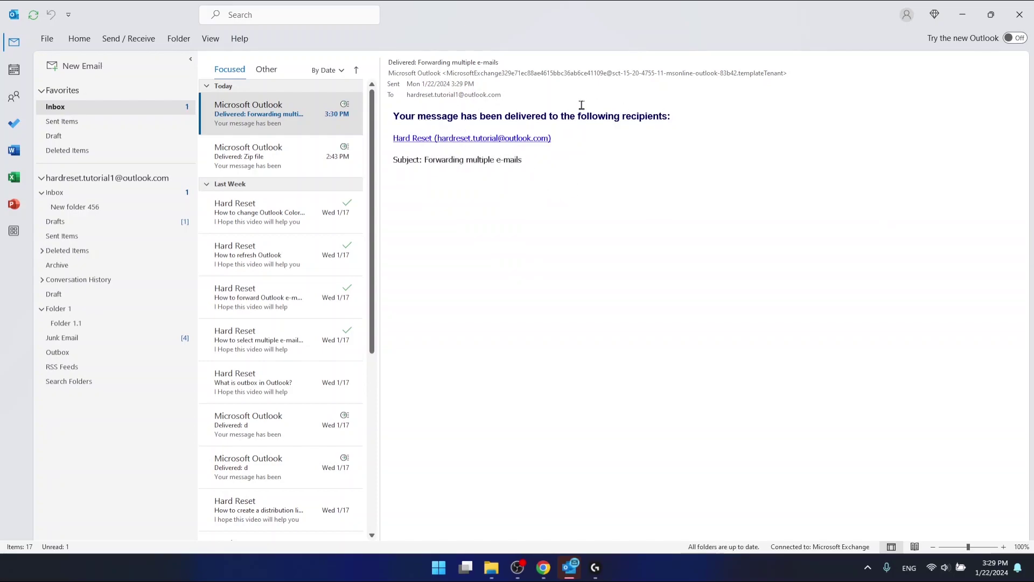
{"action": "left_click_drag", "start_coordinate": [519, 138], "coordinate": [387, 131]}
{"action": "left_click", "coordinate": [722, 166]}
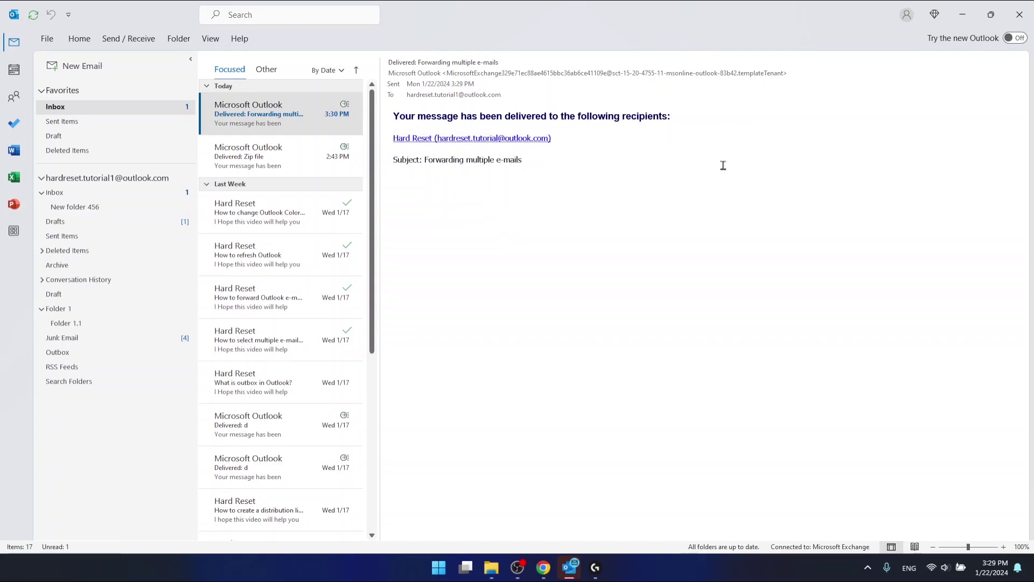